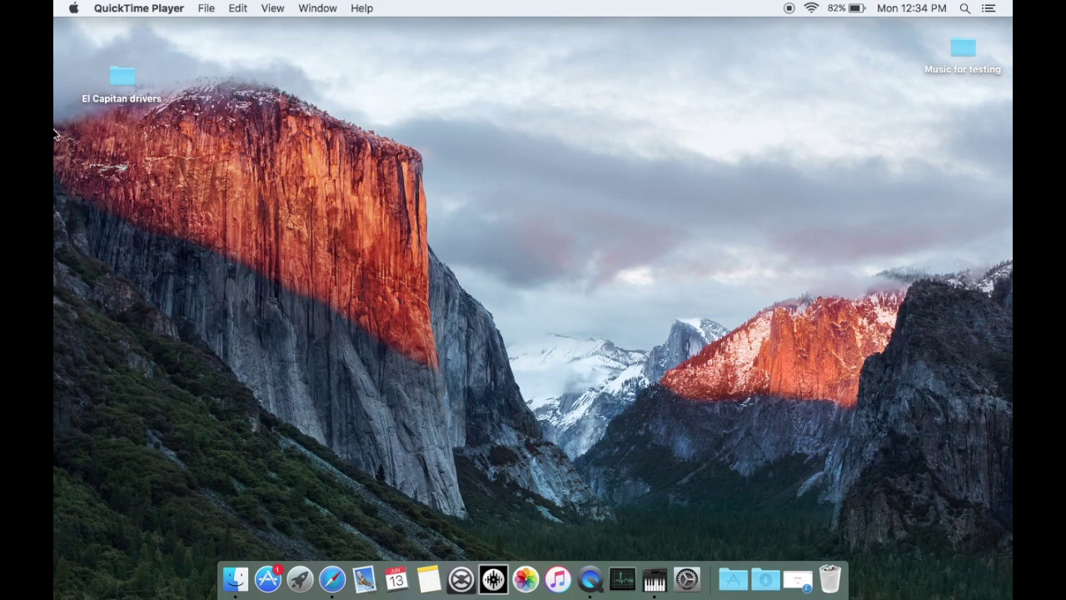
Check the installed OS X version in the About This Mac overview and close it
left_click(74, 9)
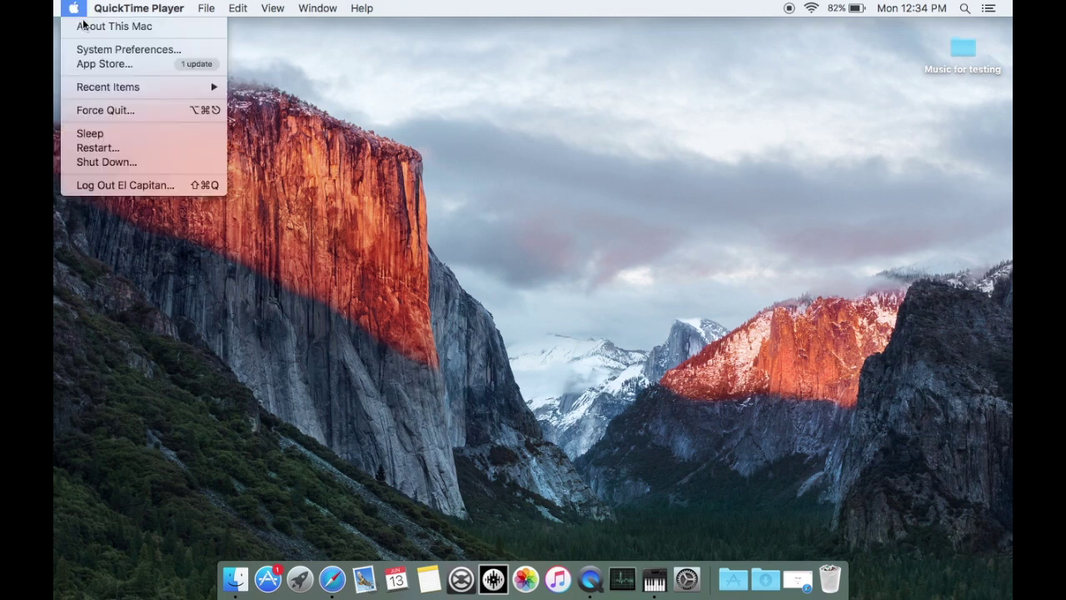
left_click(93, 31)
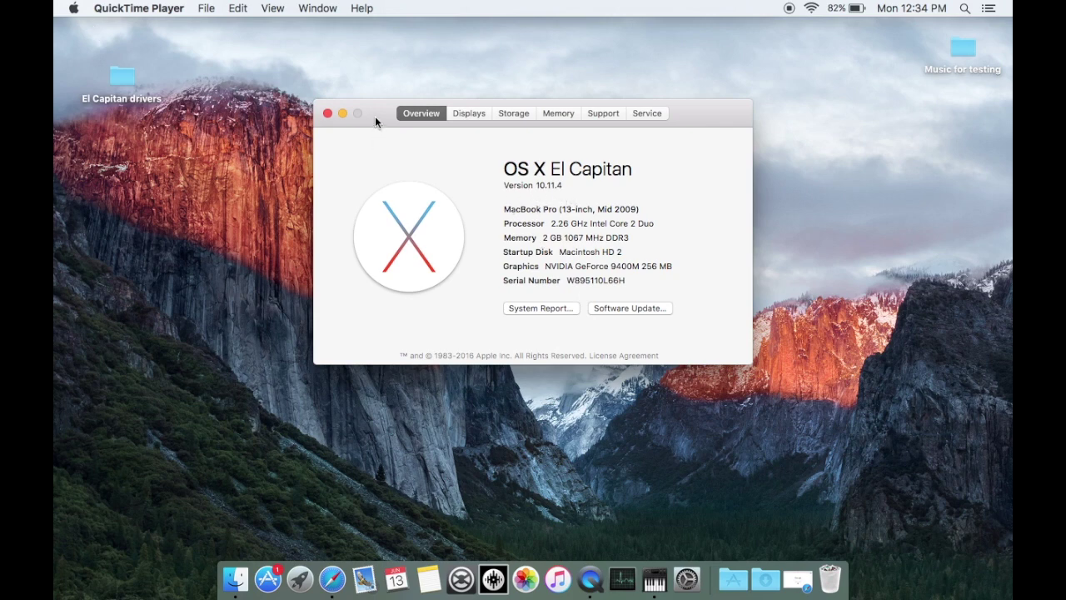
left_click(327, 115)
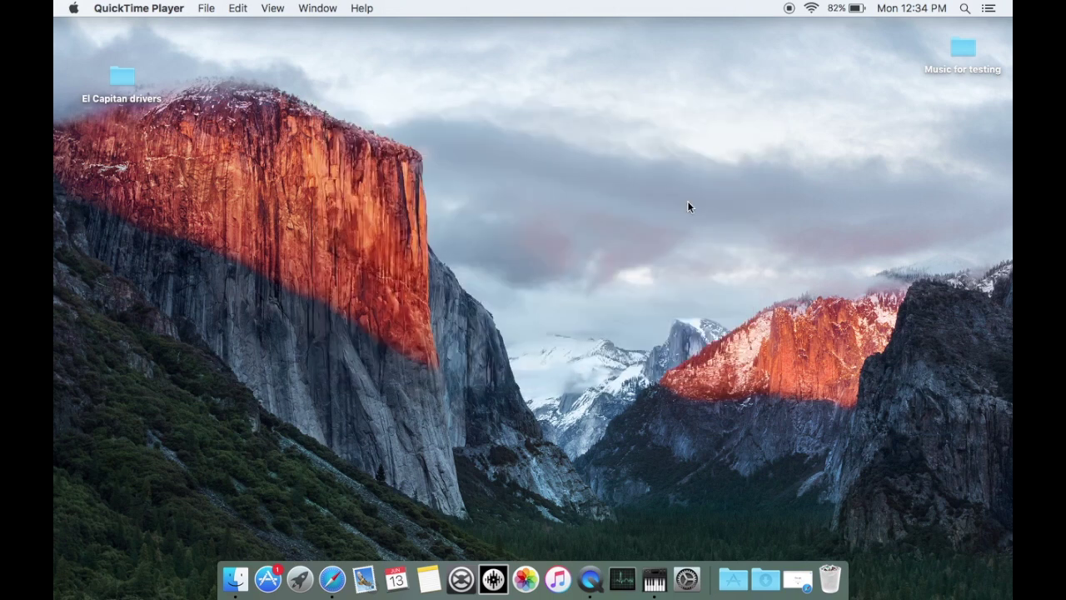
Switch to the minimized Safari window and load the Rane website at dj.rane.com
left_click(797, 578)
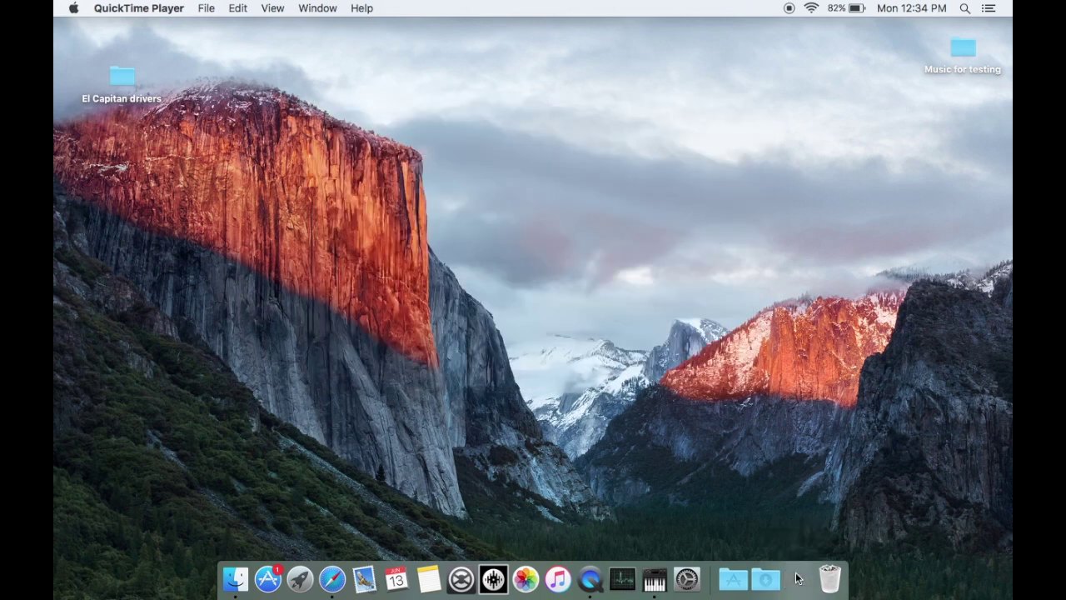
left_click(478, 30)
type("dj.rane.")
key("Return")
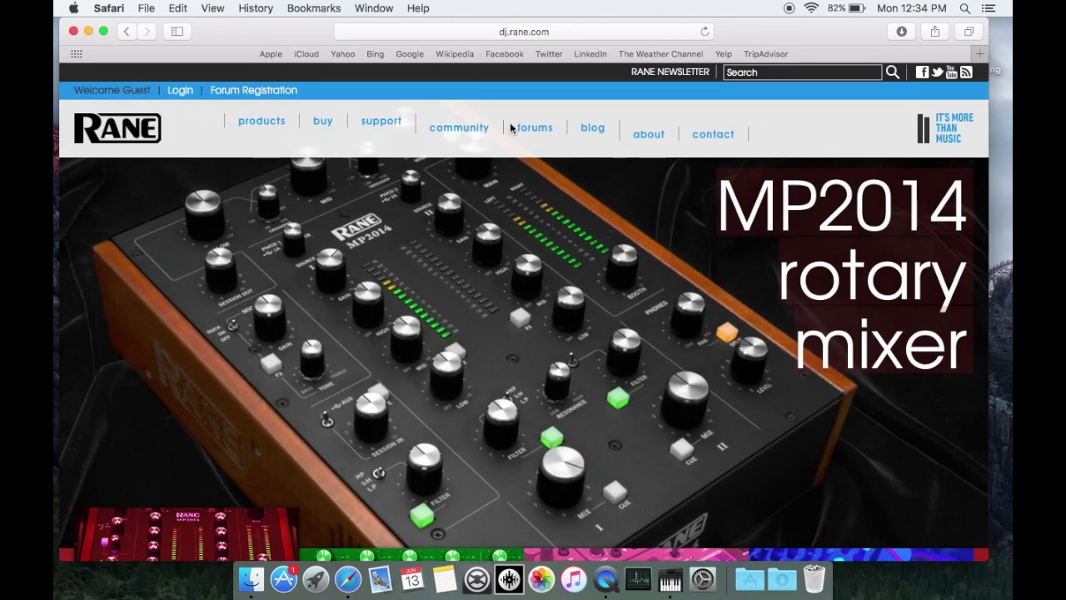
Open the El Capitan Update article from Rane's support page and follow its link to the Rane Beta Drivers for El Capitan
left_click(380, 123)
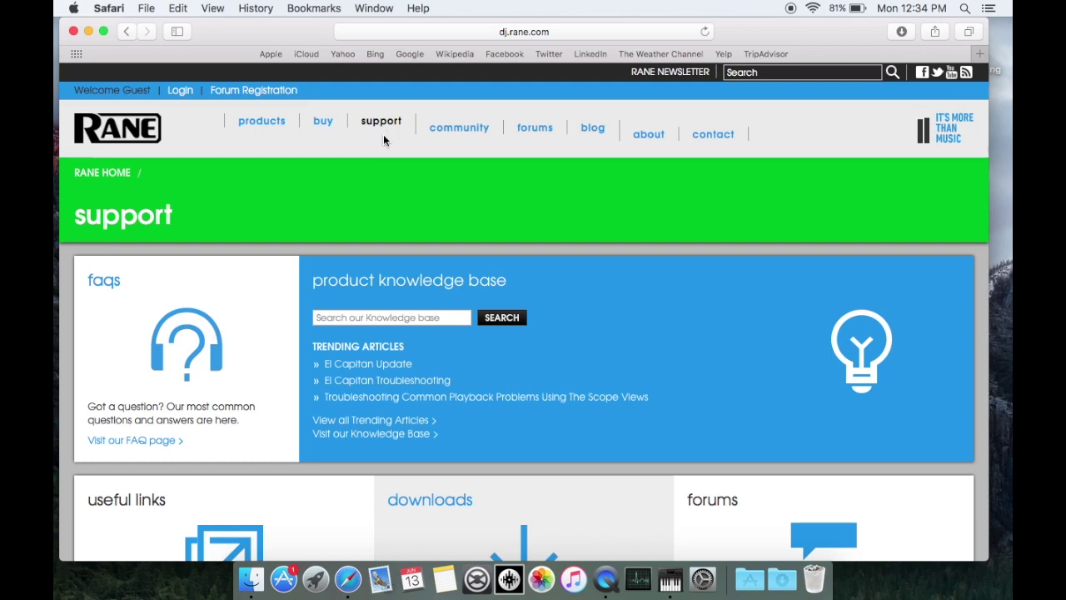
left_click(374, 367)
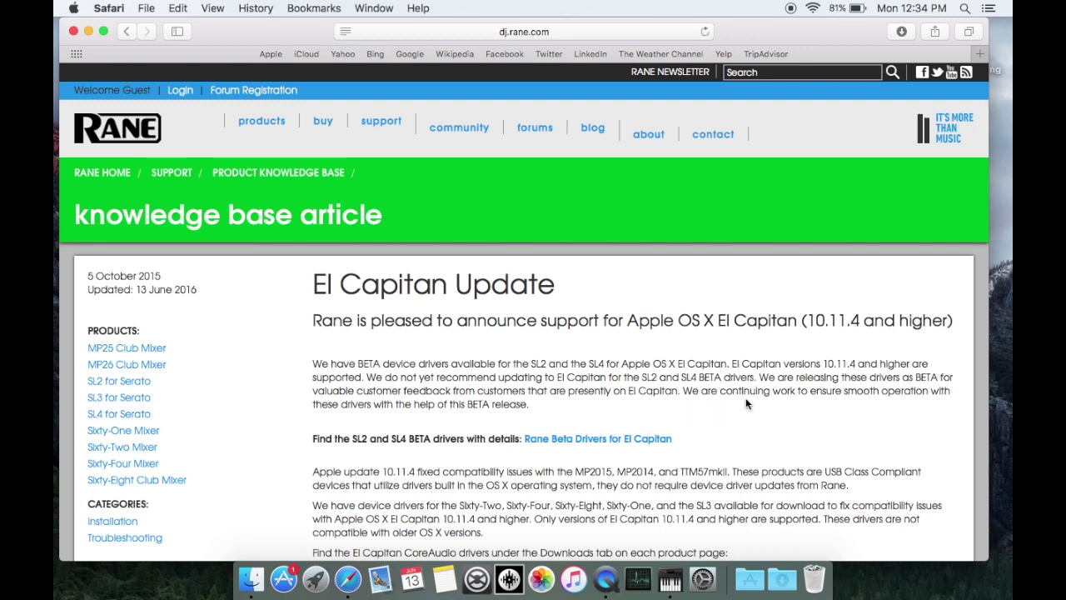
left_click(568, 444)
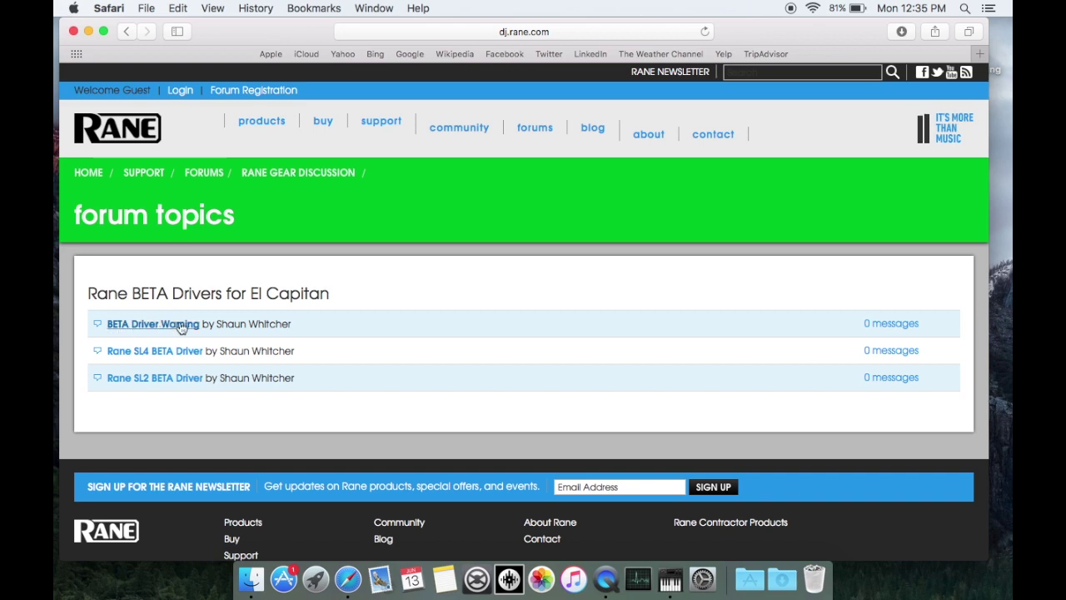
Open the Rane SL4 BETA Driver forum thread and download SL4 BETA 2.0.0b9
left_click(128, 353)
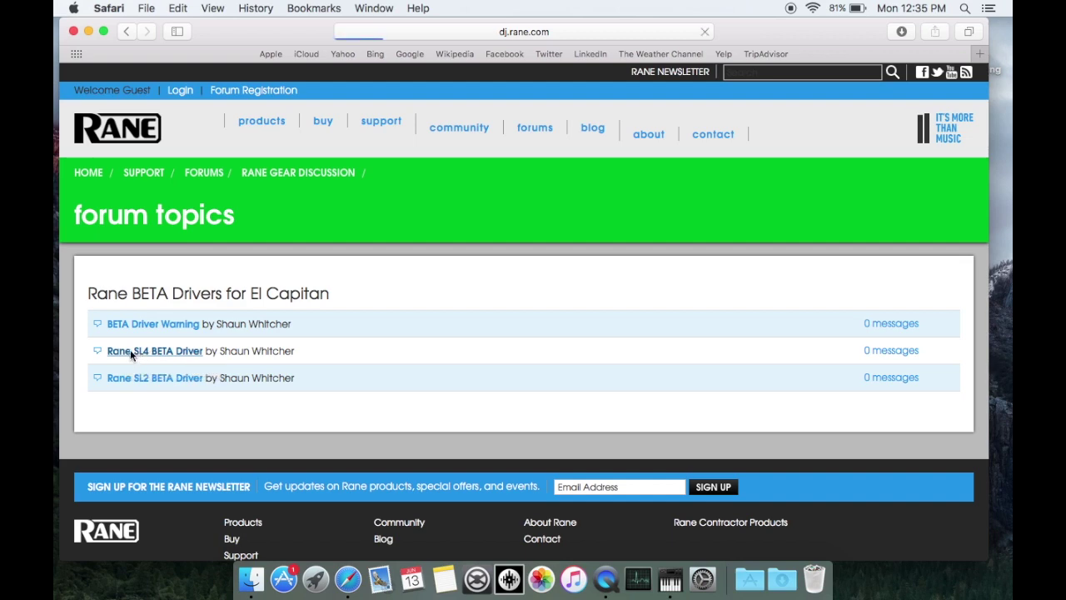
scroll(688, 355, "down", 4)
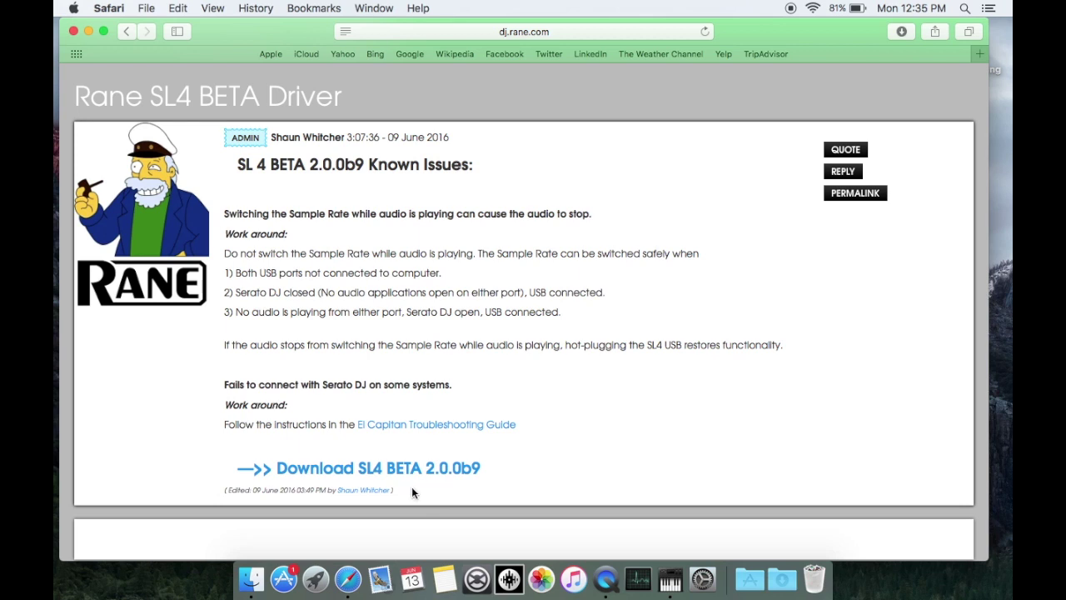
left_click(367, 473)
Open the downloaded SL4-BETA-2 folder in Finder and launch the SL4.pkg installer
right_click(784, 582)
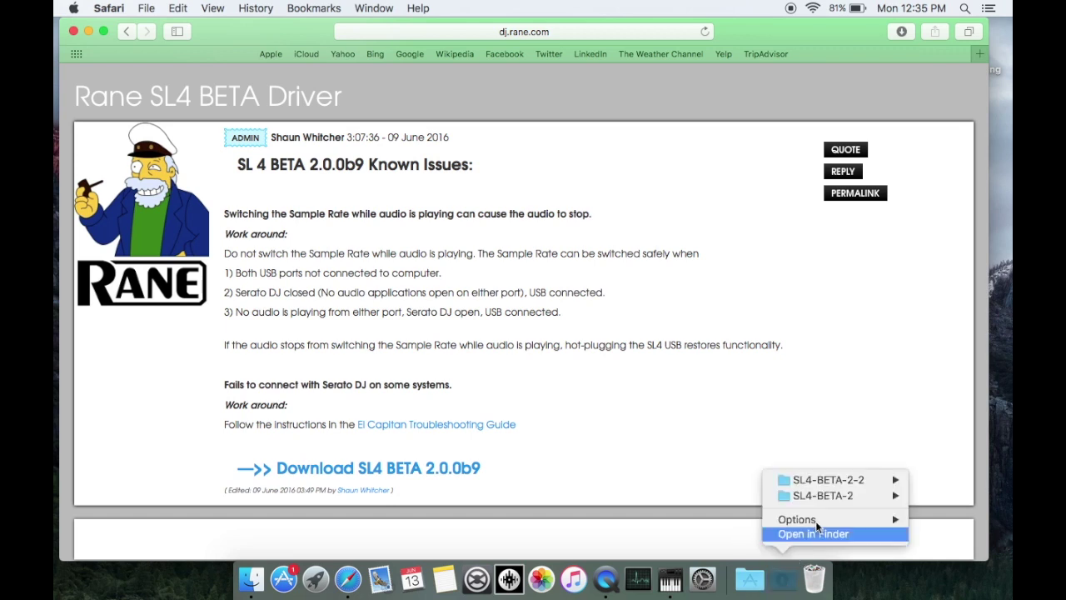
left_click(824, 494)
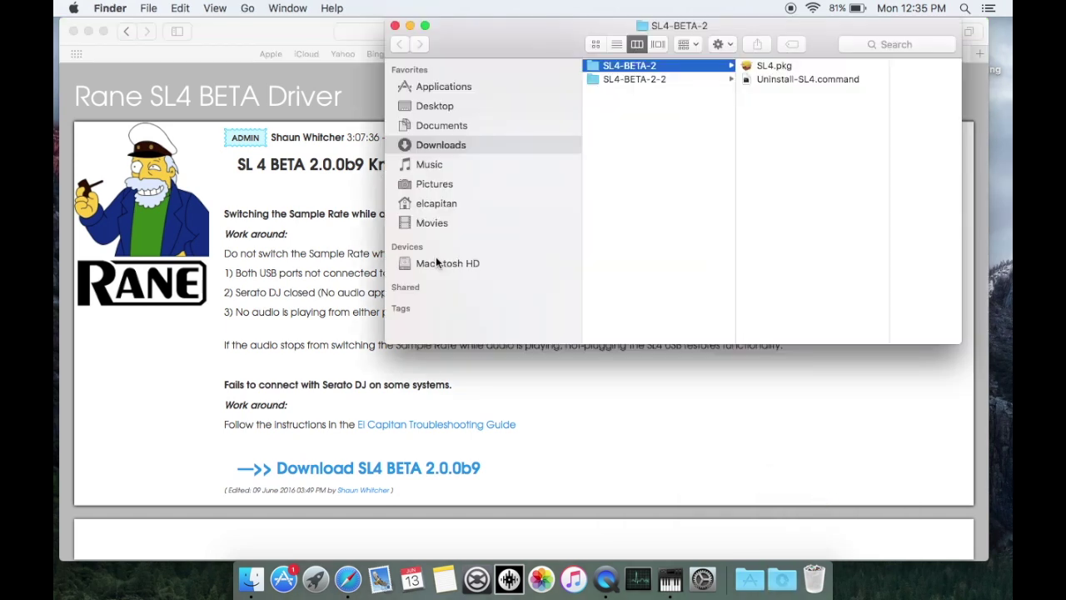
left_click(772, 66)
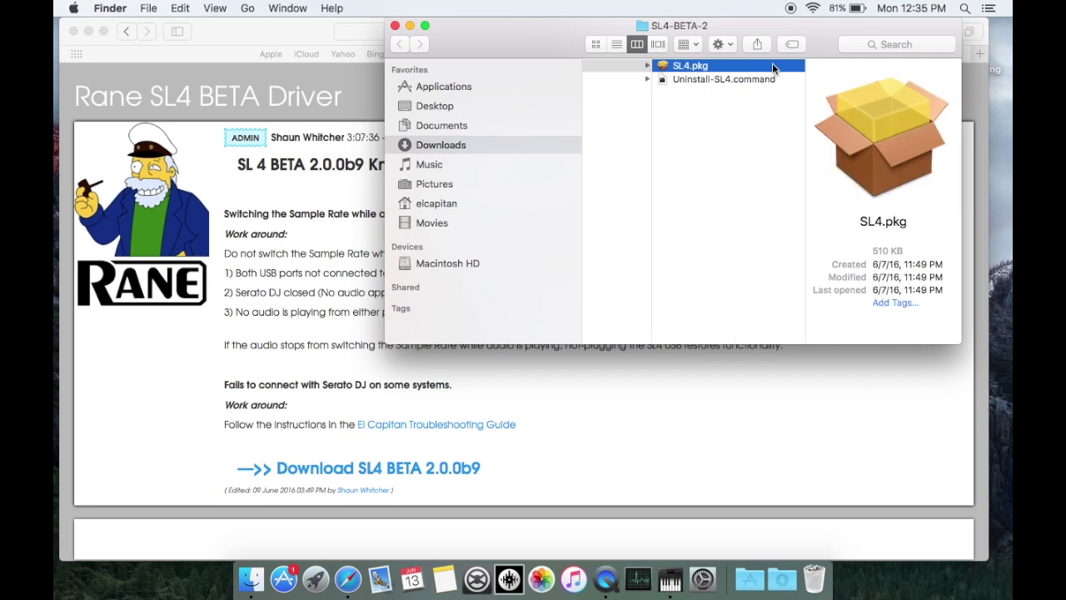
double_click(772, 66)
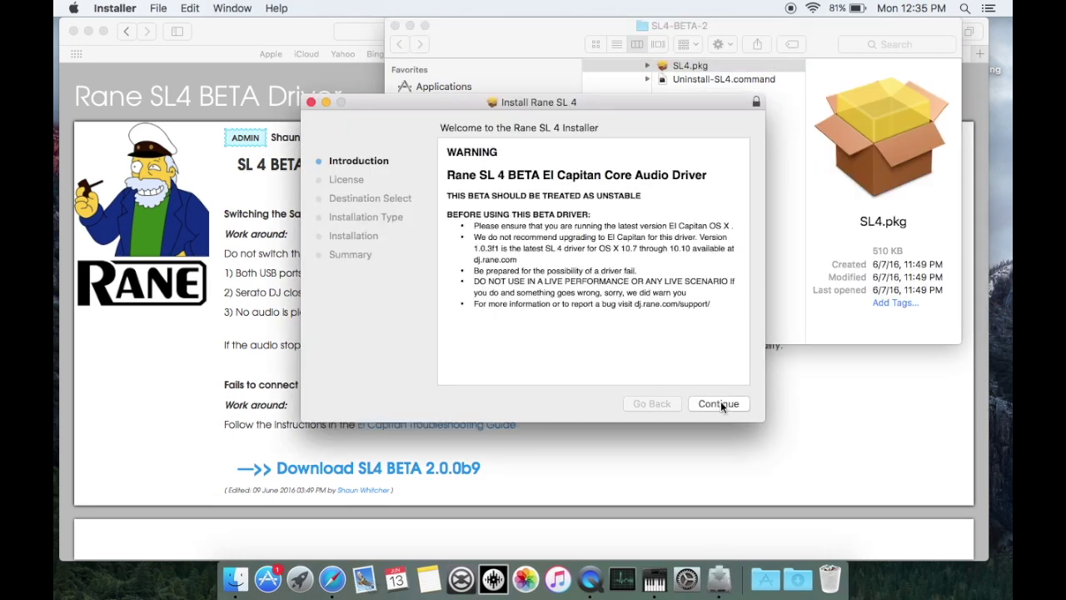
Proceed past the Rane SL 4 installer's introduction and agree to the software license terms
left_click(721, 404)
left_click(720, 403)
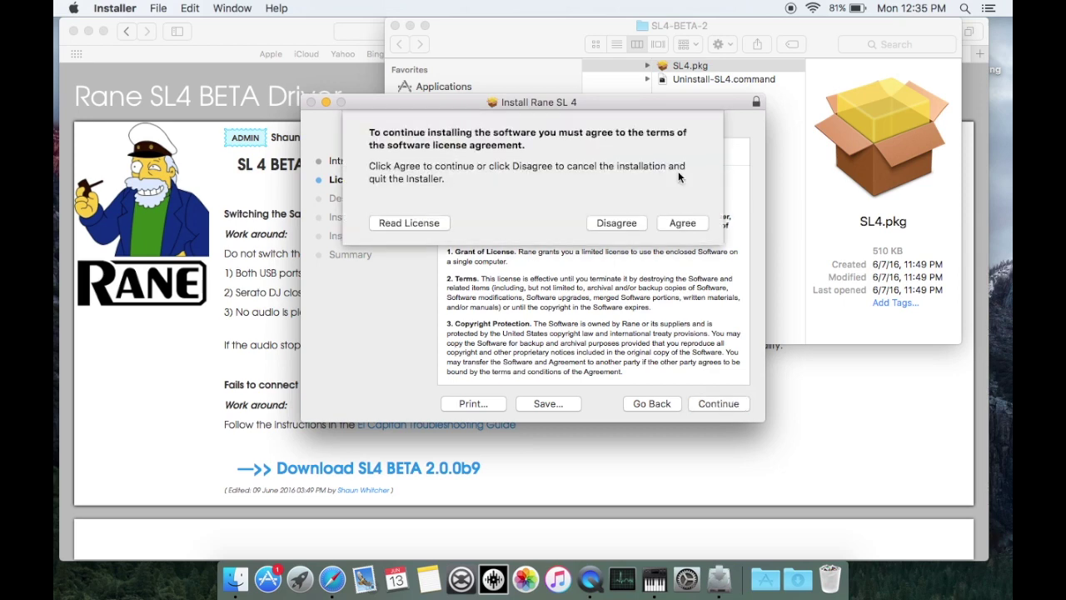
left_click(687, 221)
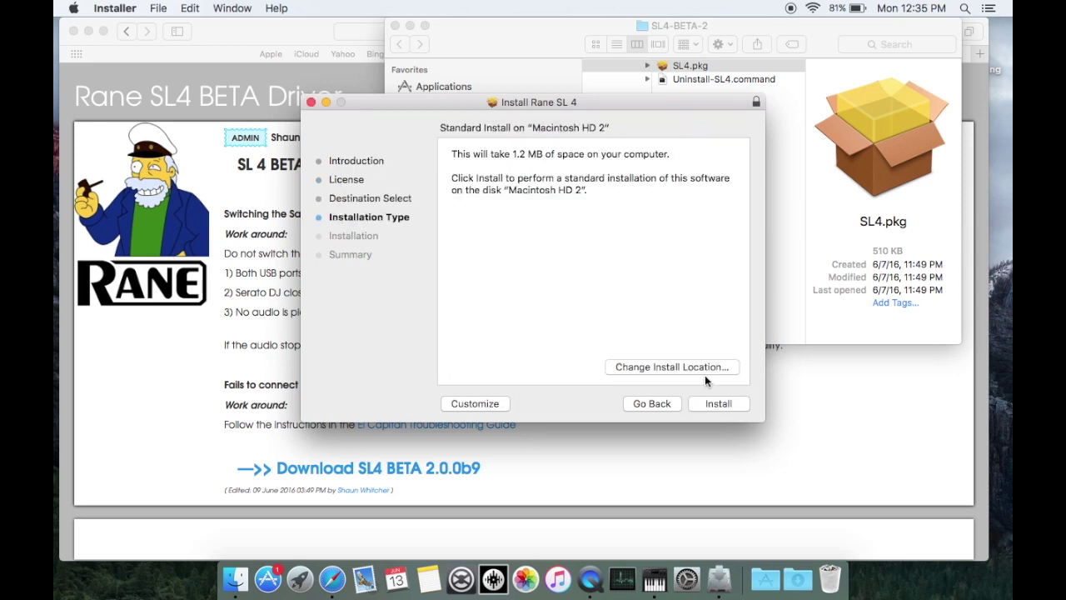
Start the standard installation on Macintosh HD 2, authorize it with the account password and accept the required restart
left_click(718, 404)
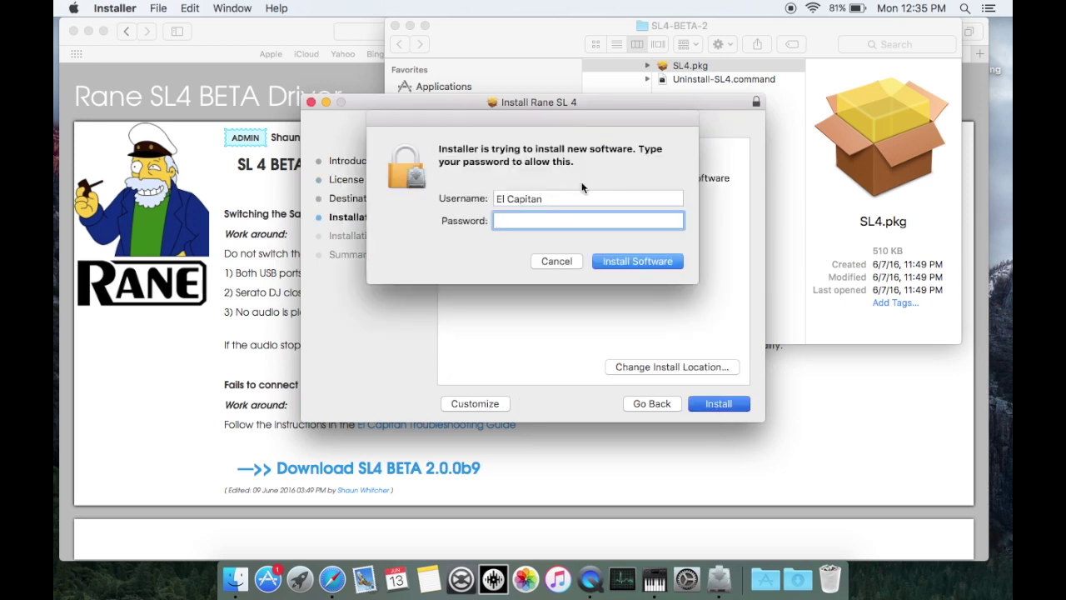
type("****")
key("Return")
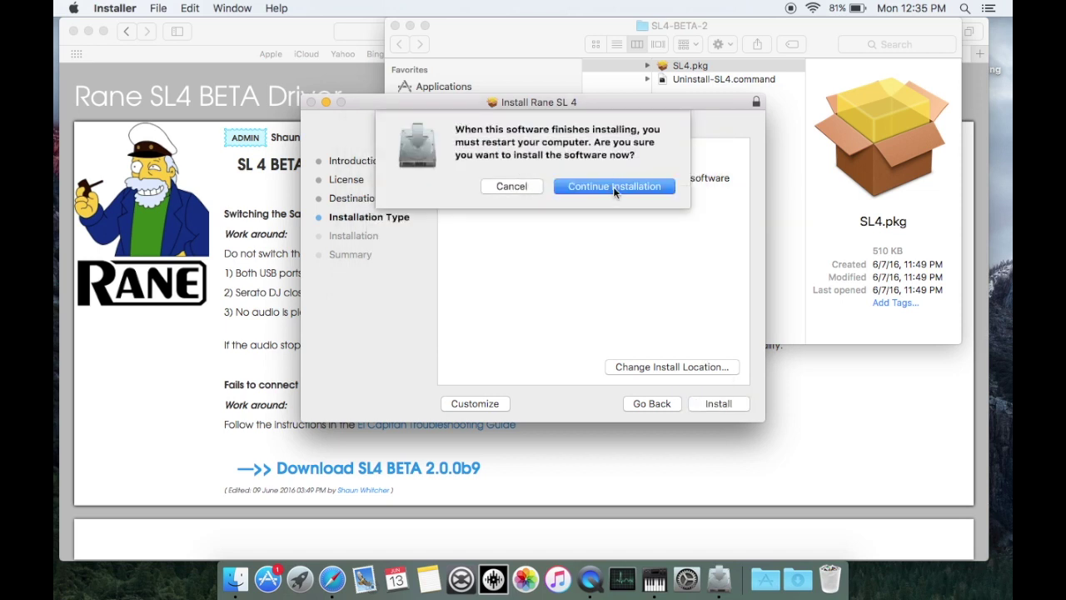
left_click(611, 184)
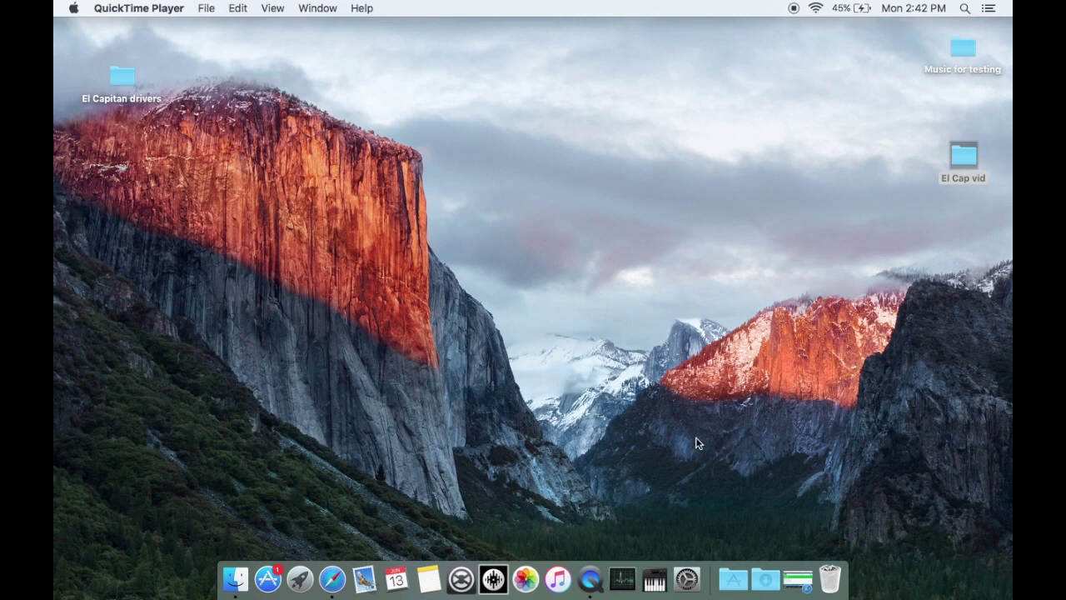
Inspect the SL 2 audio control panel in System Preferences and close the window
left_click(687, 577)
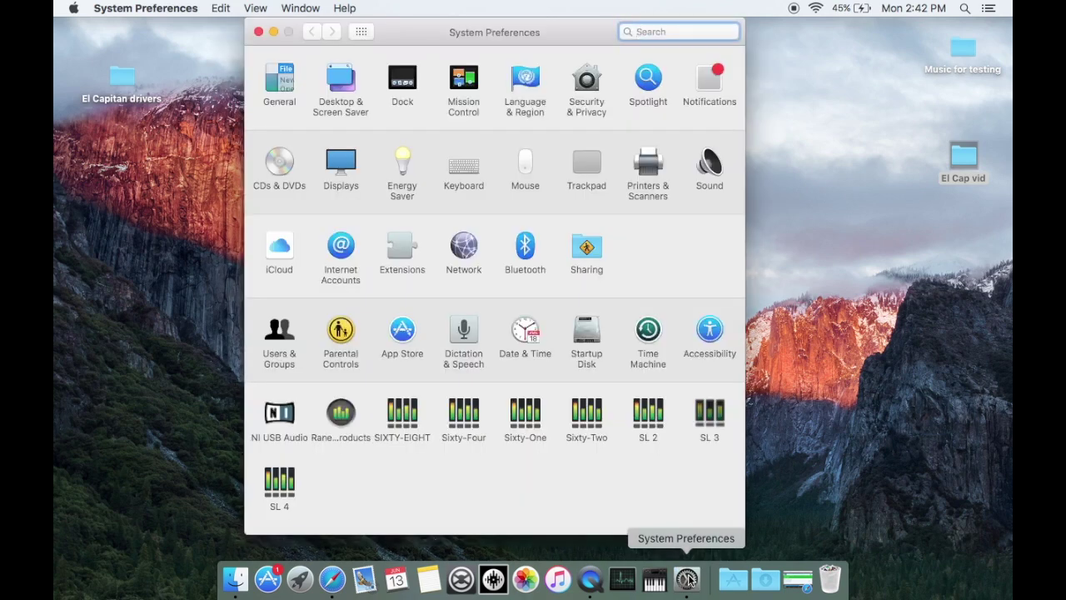
left_click(646, 414)
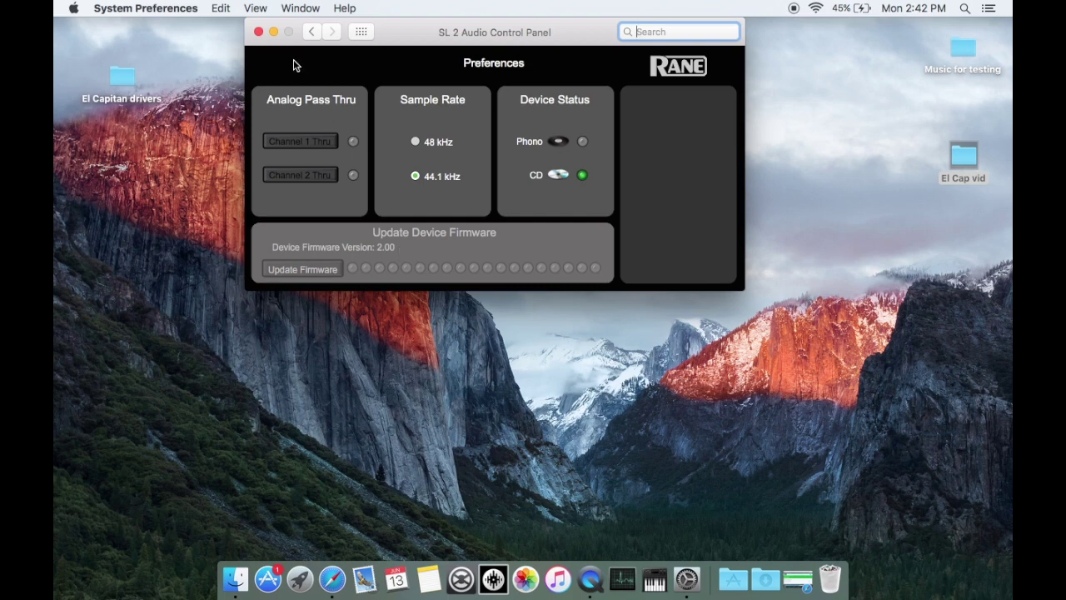
left_click(259, 31)
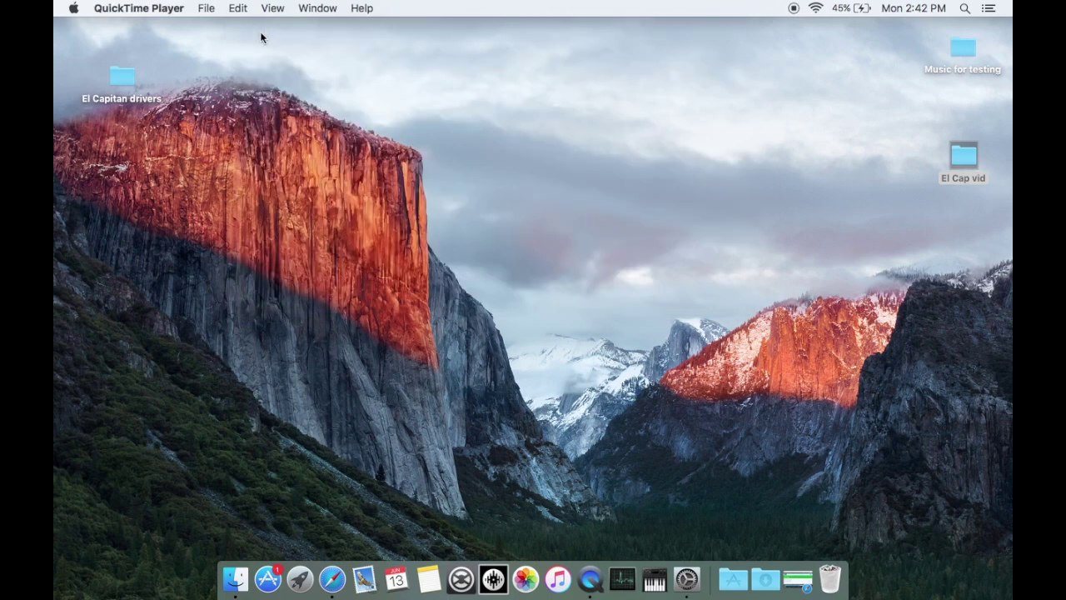
Launch Serato DJ, look at its main screen and exit without backing up the library
left_click(494, 580)
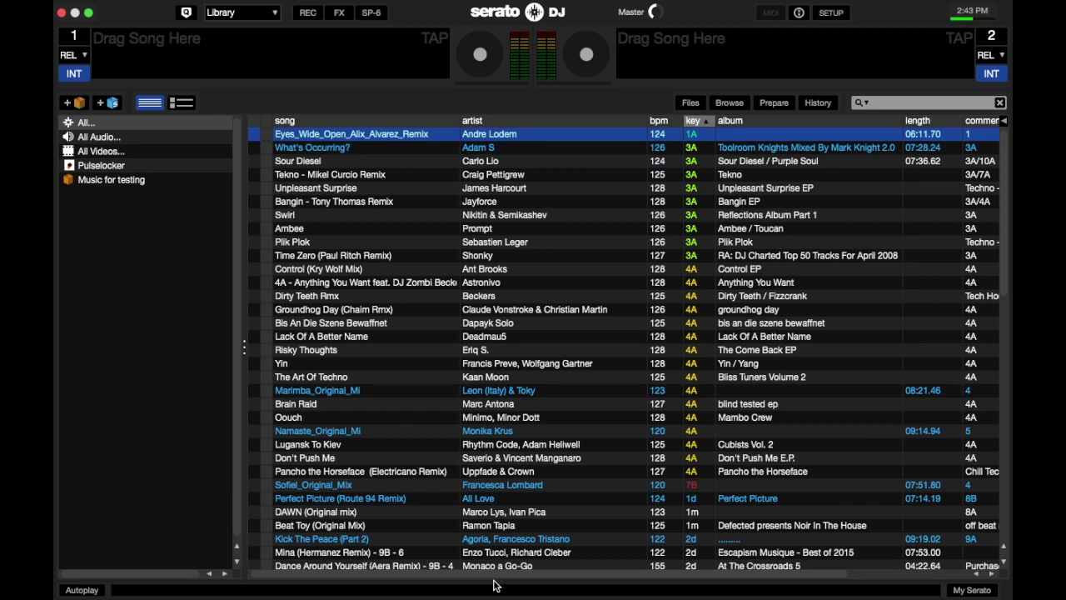
key("super+q")
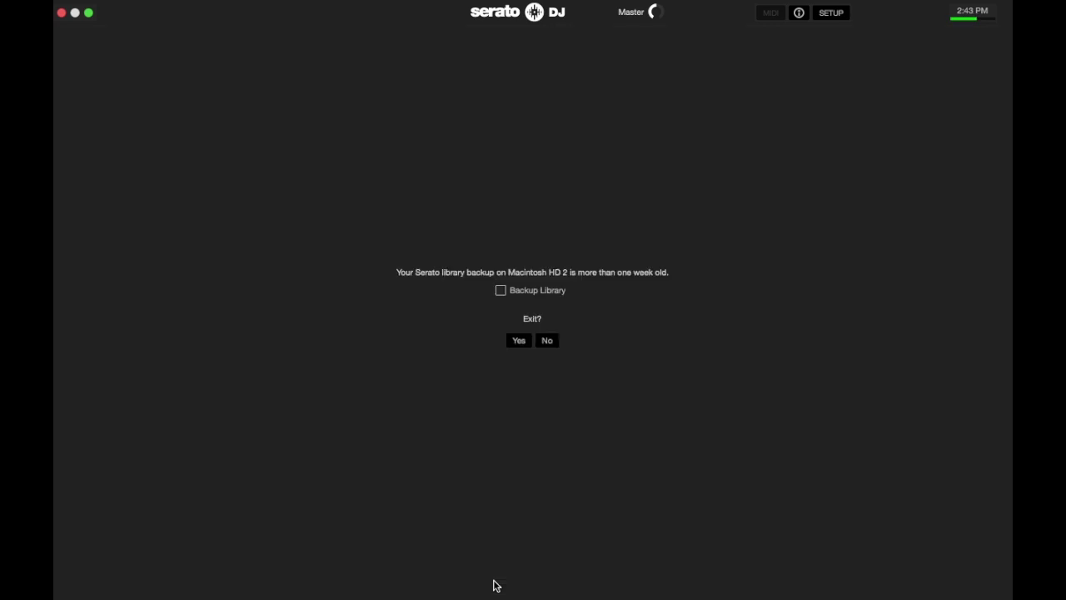
left_click(517, 342)
Return to Safari, open the El Capitan Troubleshooting Guide from the Rane SL4 BETA Driver thread and skim its instructions
left_click(797, 578)
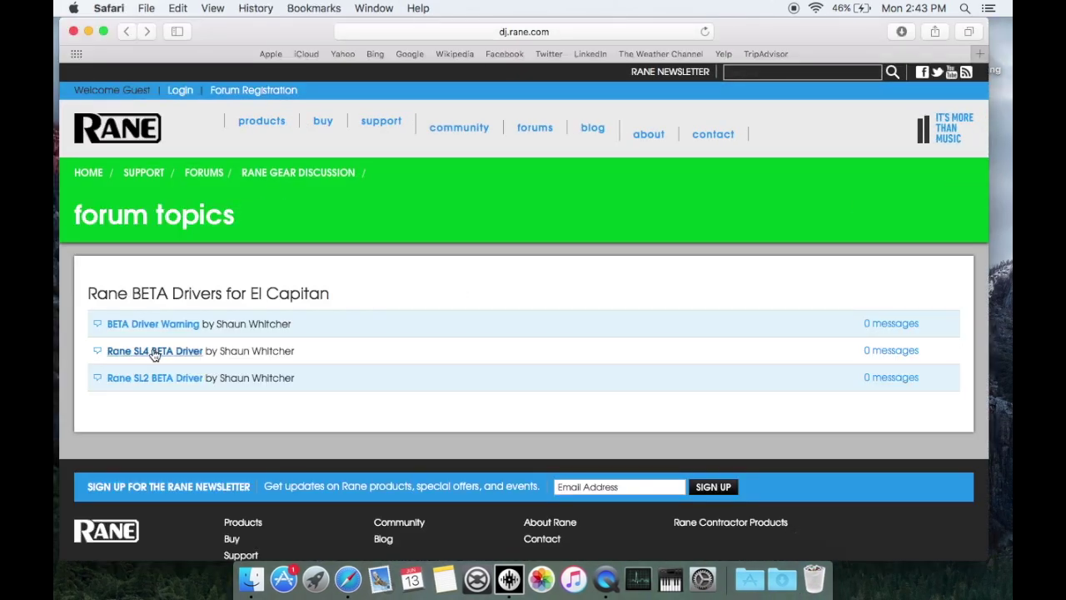
left_click(154, 352)
scroll(309, 485, "down", 5)
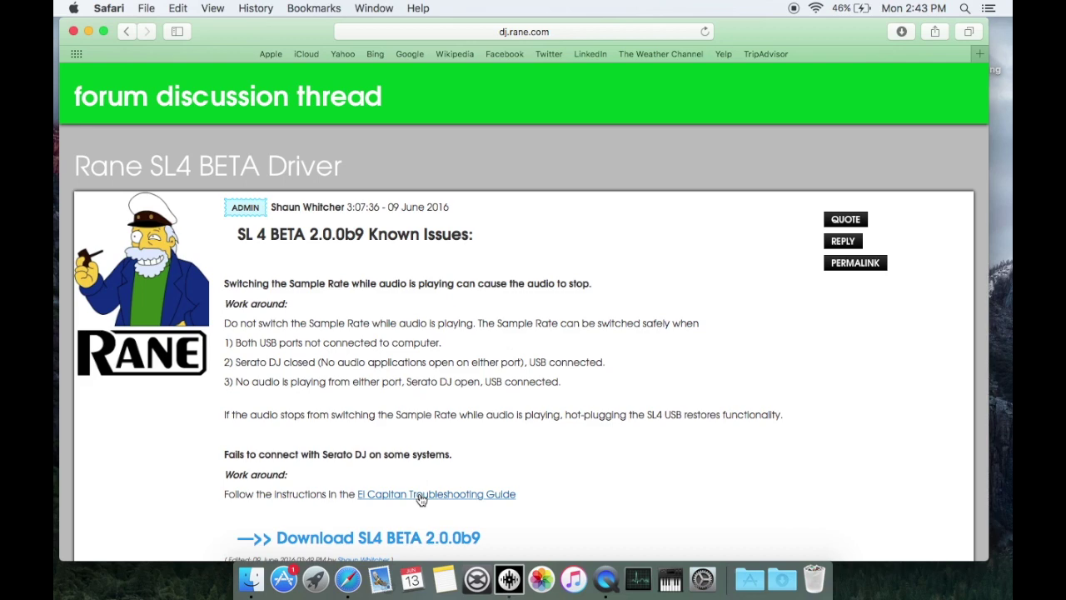
left_click(421, 497)
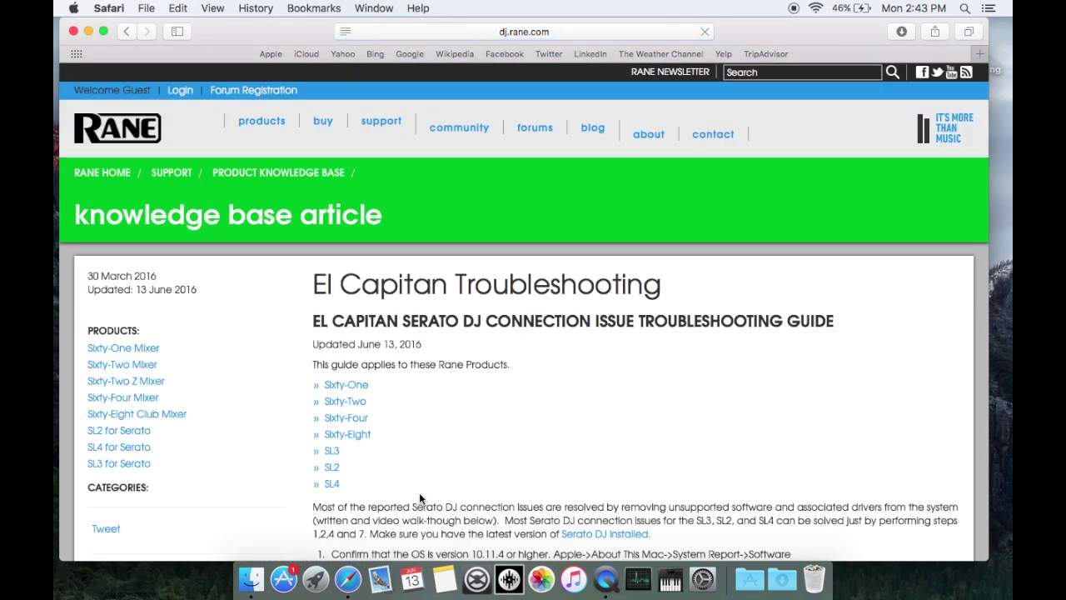
scroll(419, 497, "down", 5)
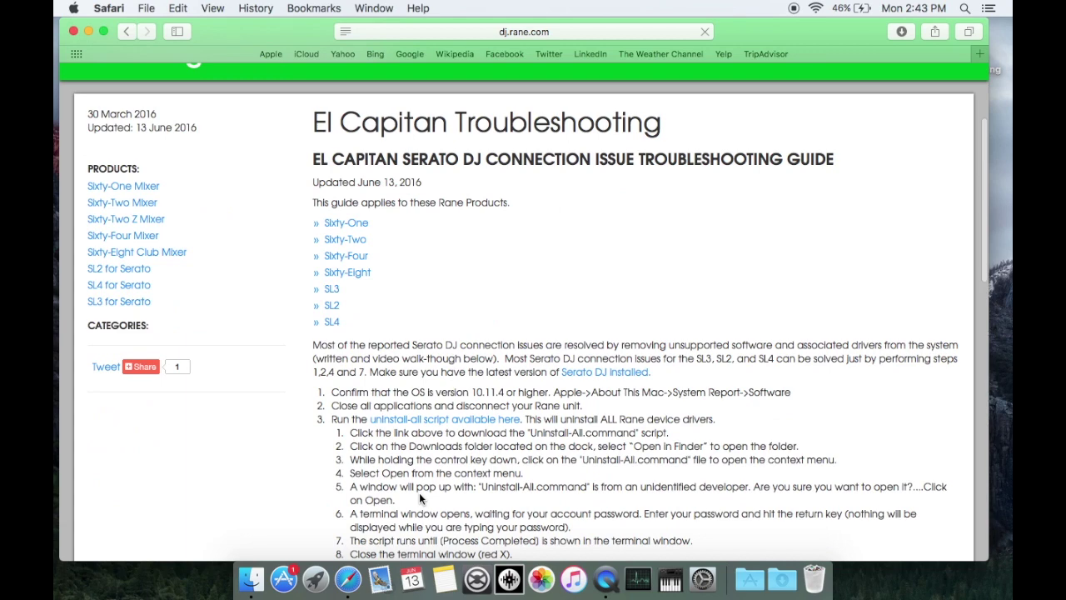
scroll(419, 492, "up", 4)
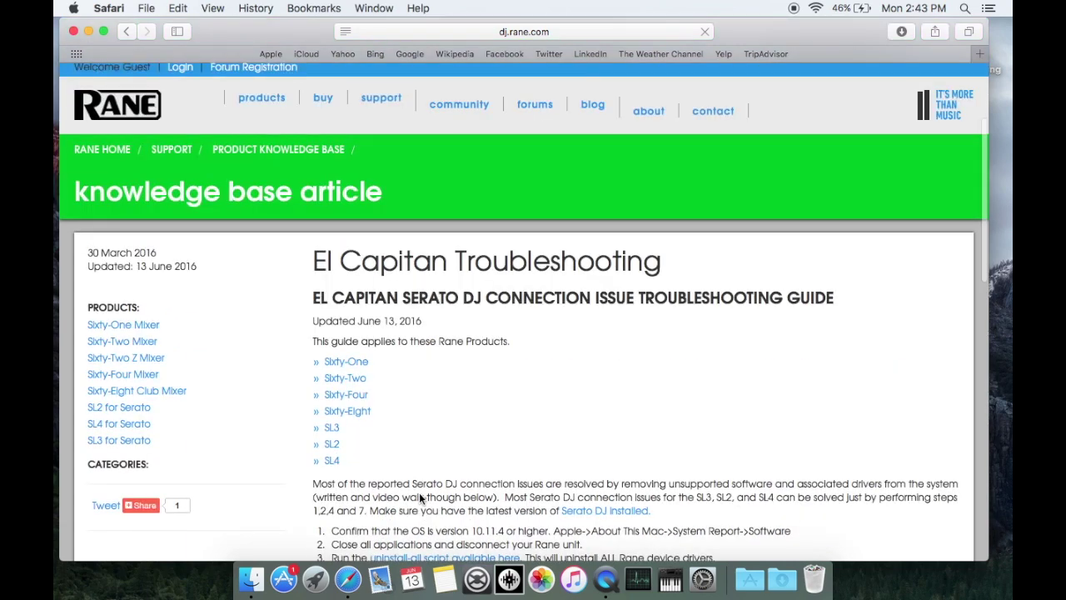